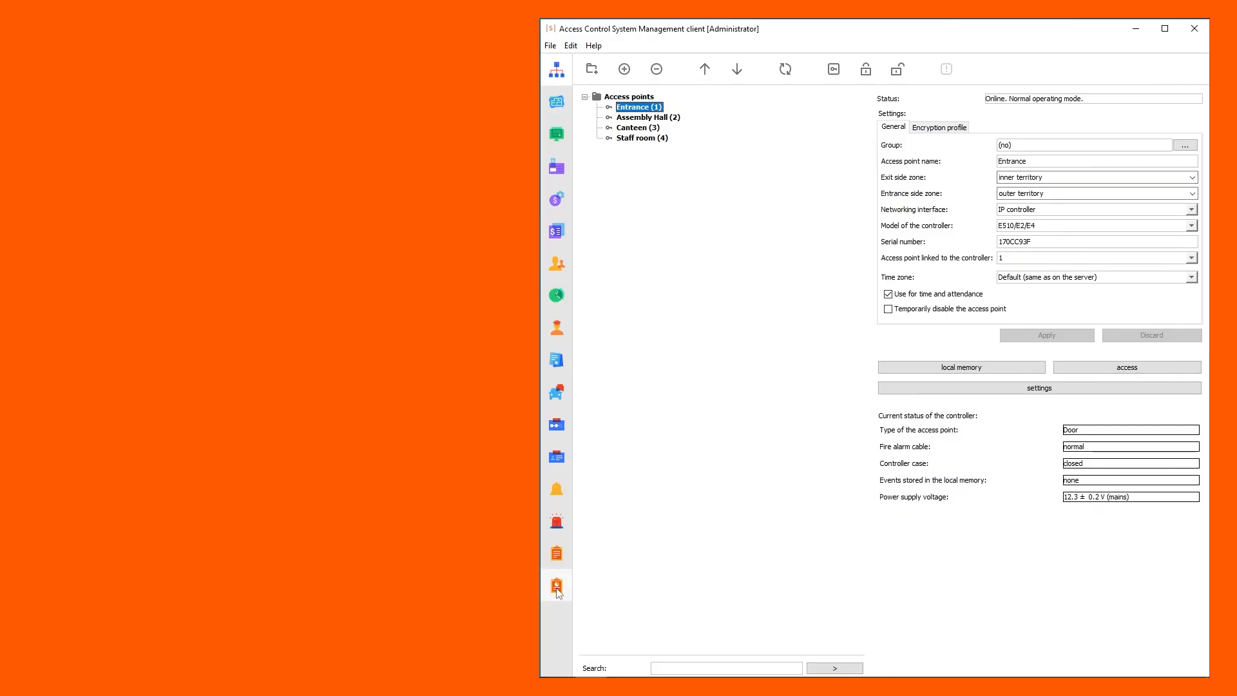
# Set up a Unified time and attendance report with the 5/2 profile for Sep 1 to Sep 6, 2025
pyautogui.click(558, 588)
pyautogui.click(590, 375)
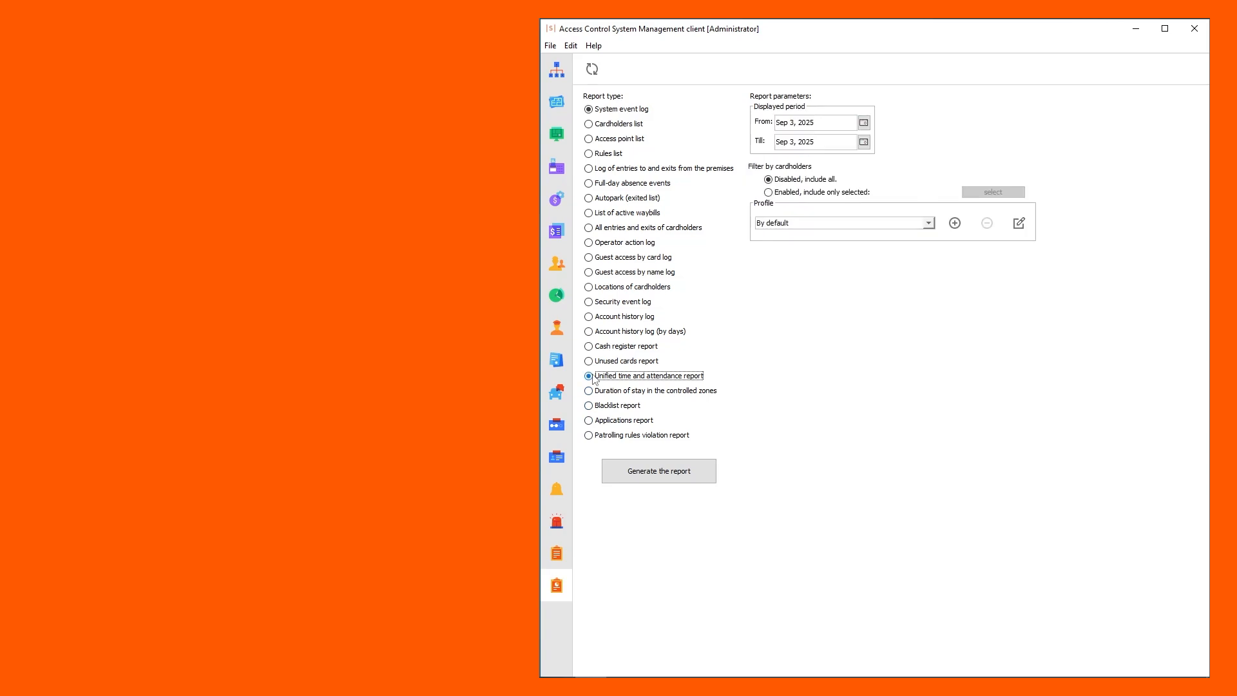
pyautogui.click(928, 224)
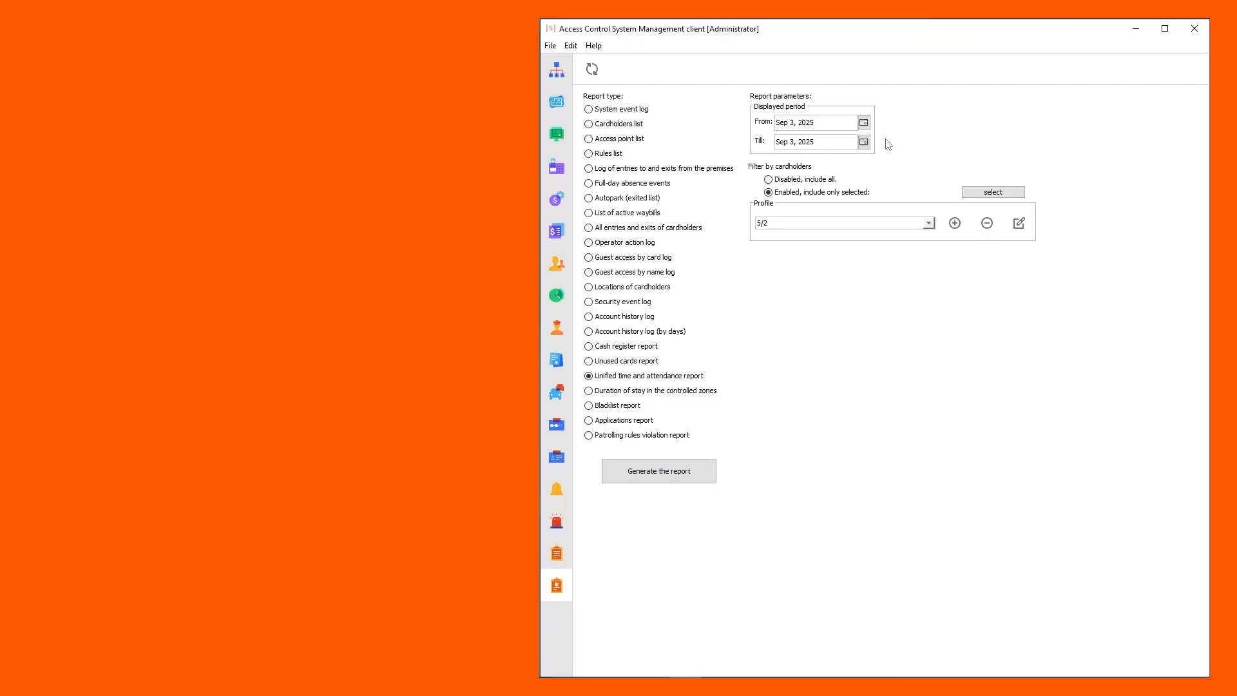
pyautogui.click(864, 123)
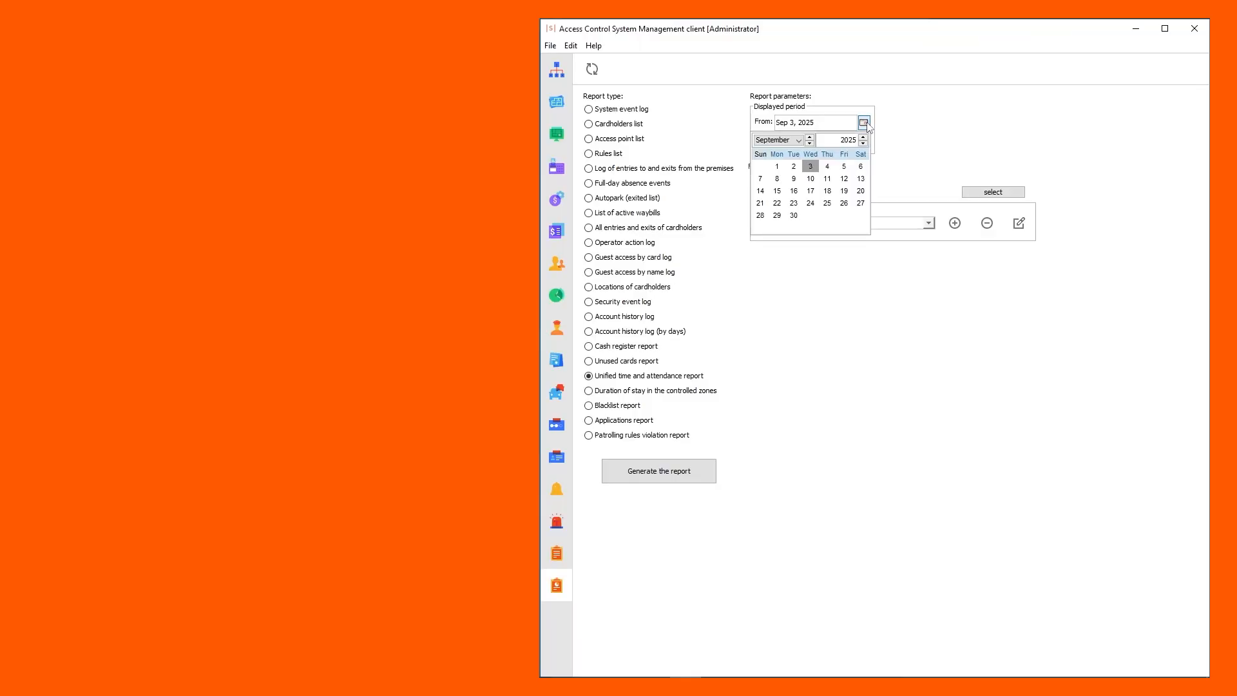
pyautogui.click(778, 167)
# Limit the report to the cardholders of the Main building's Warehouse department and generate it
pyautogui.click(970, 193)
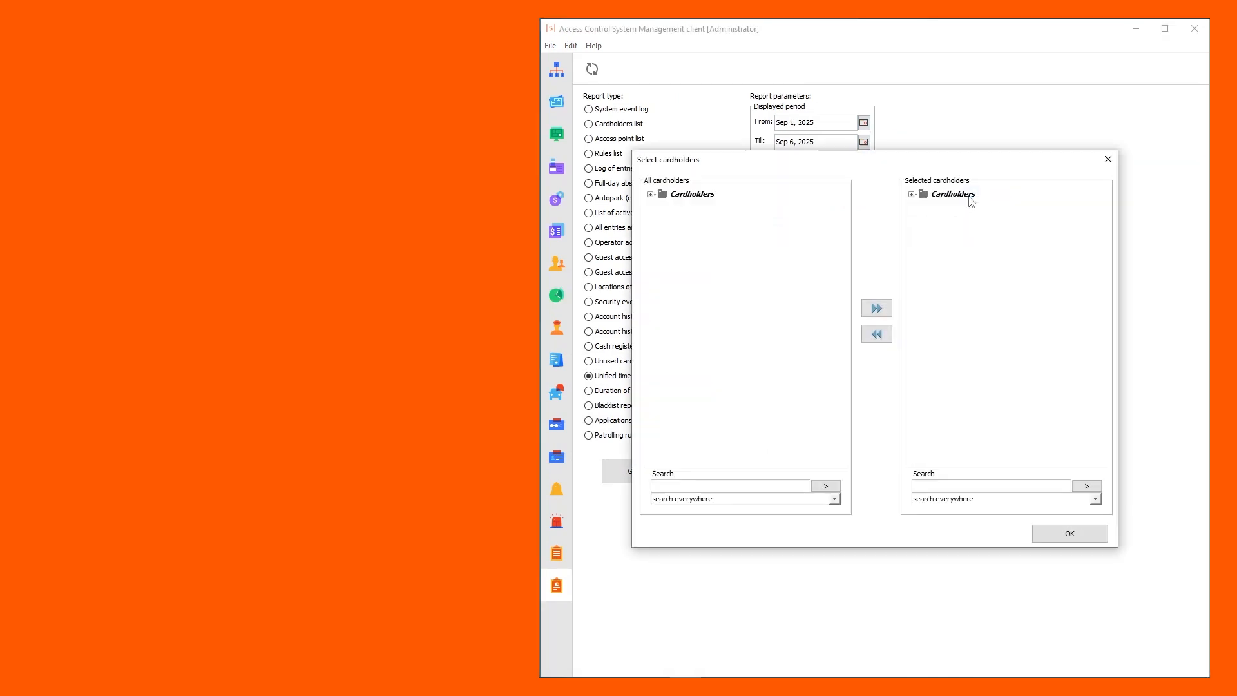
pyautogui.click(650, 194)
pyautogui.click(663, 245)
pyautogui.click(697, 257)
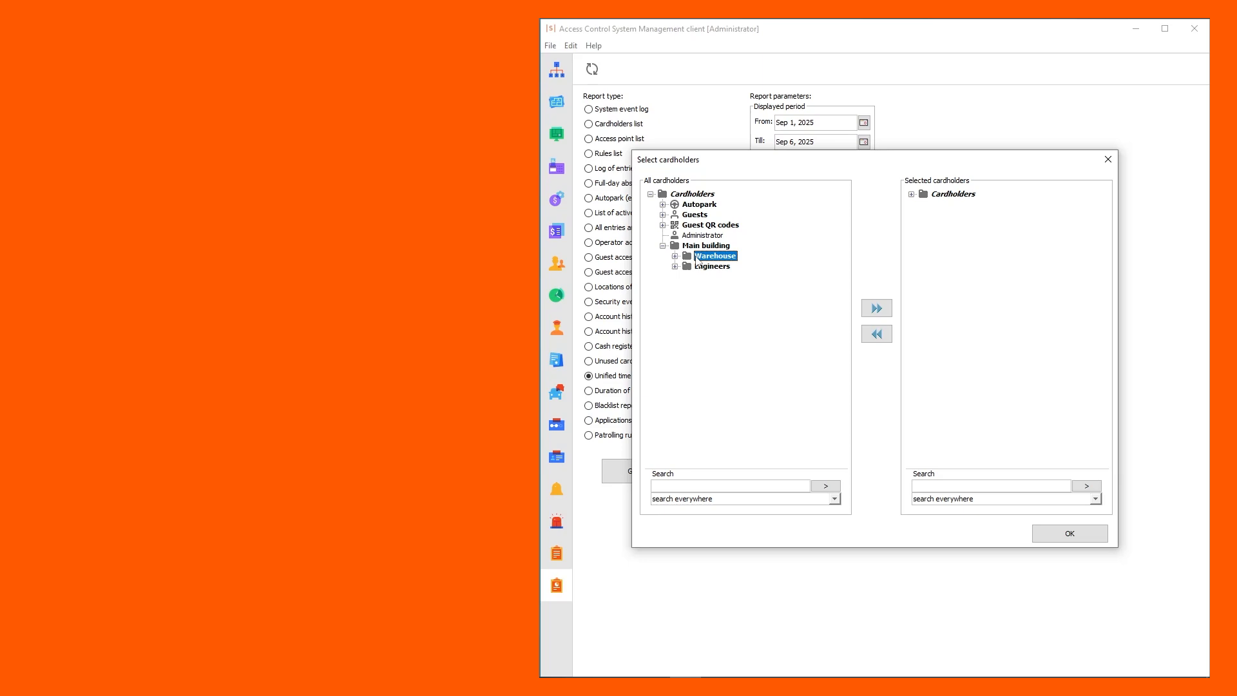
pyautogui.click(876, 308)
pyautogui.click(1070, 533)
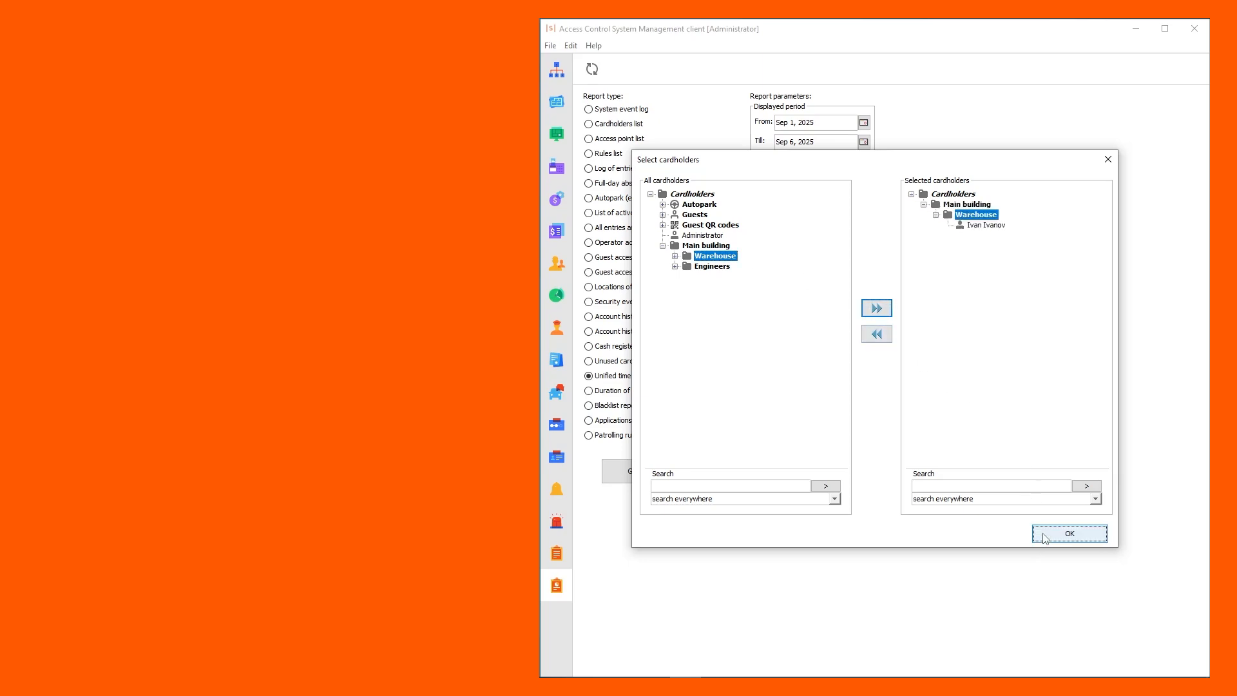
pyautogui.click(690, 480)
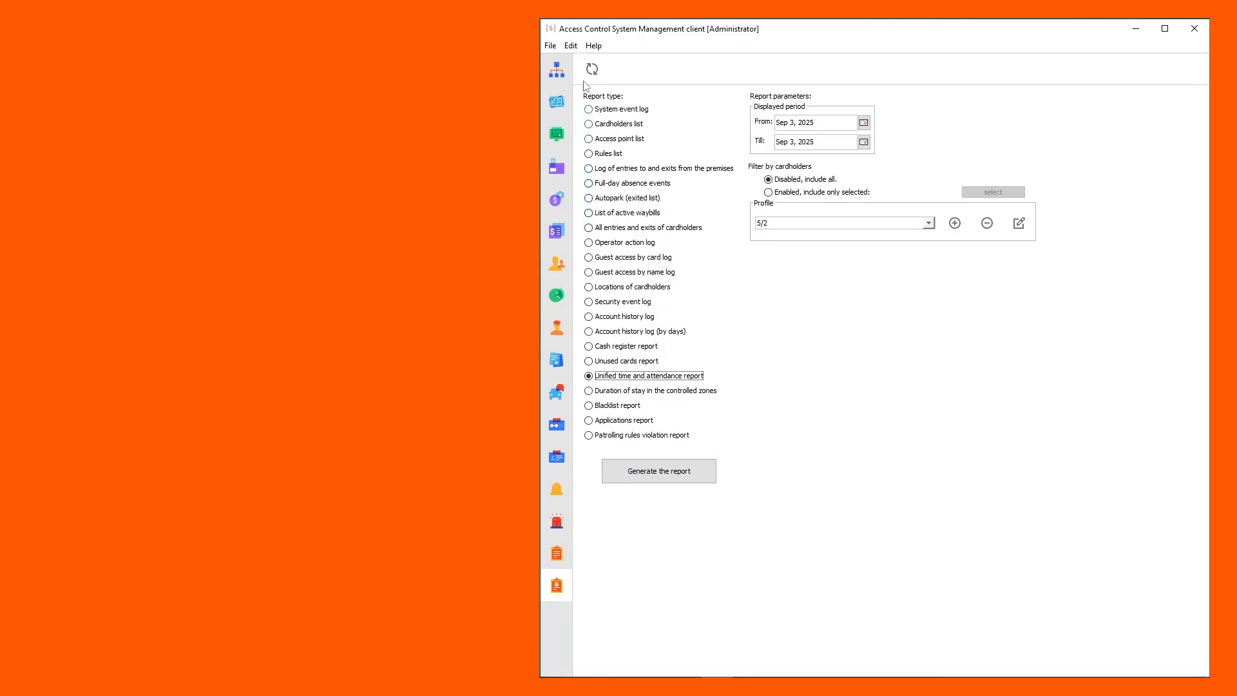
# Check the outgoing and incoming mail server parameters in the Email settings and close them without changes
pyautogui.click(551, 45)
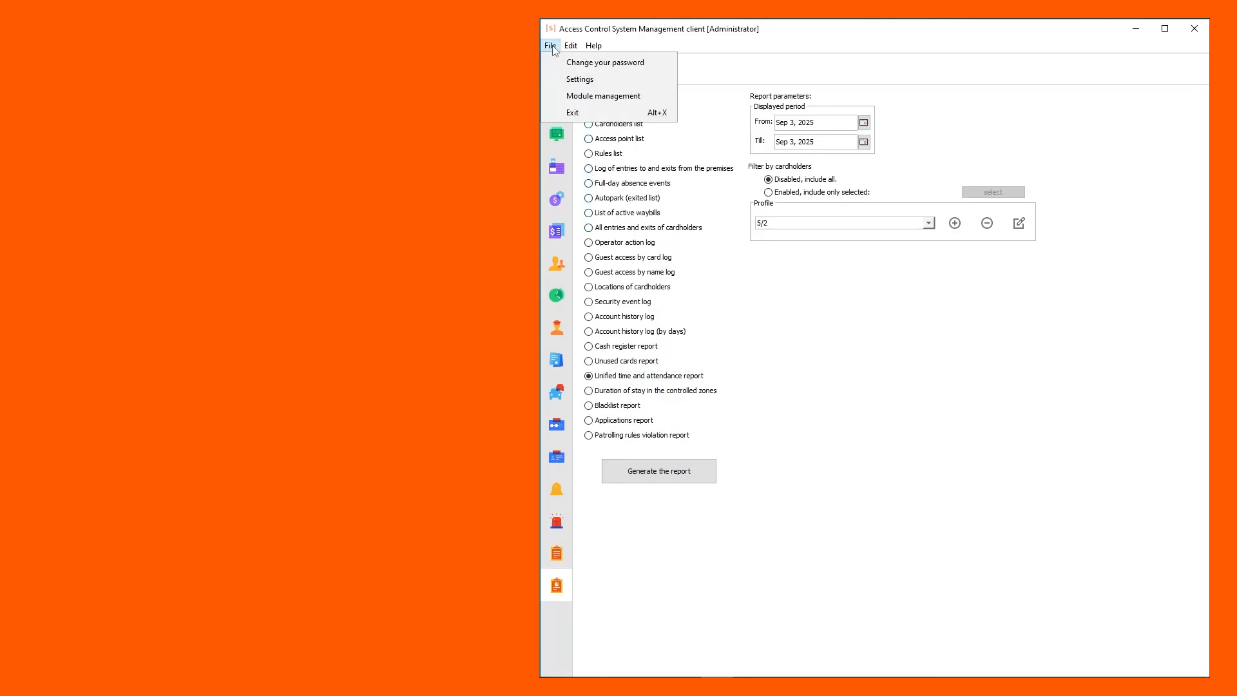
pyautogui.click(566, 79)
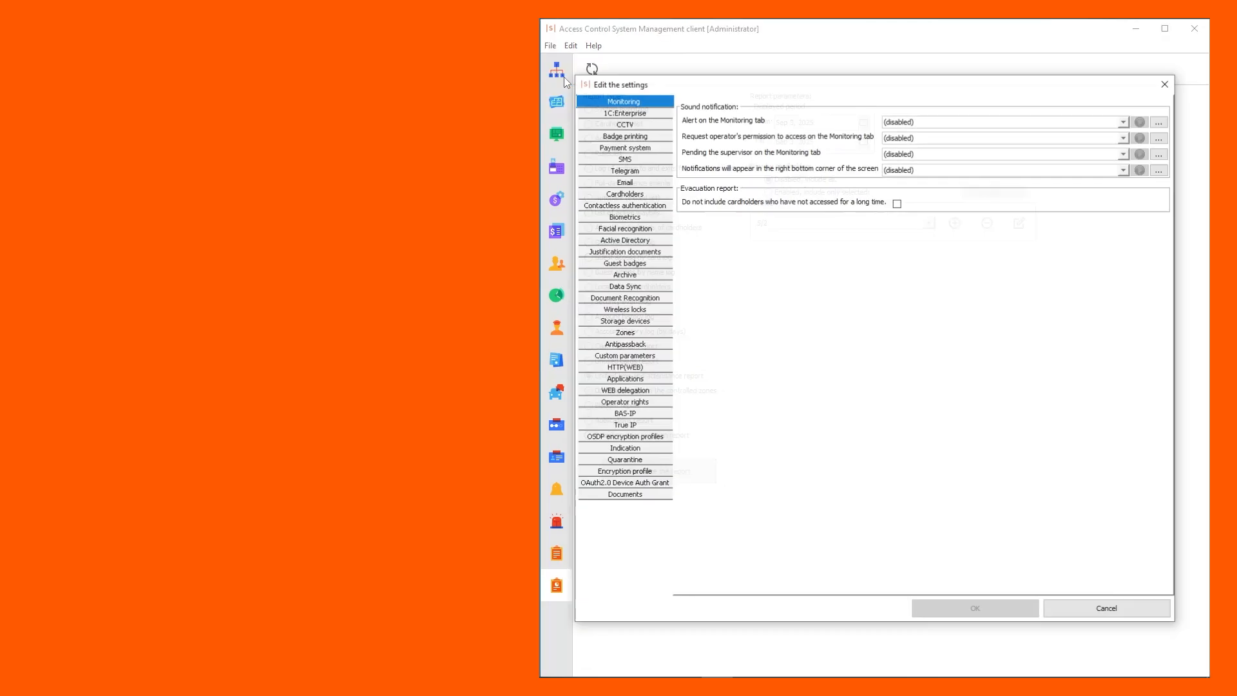
pyautogui.click(636, 183)
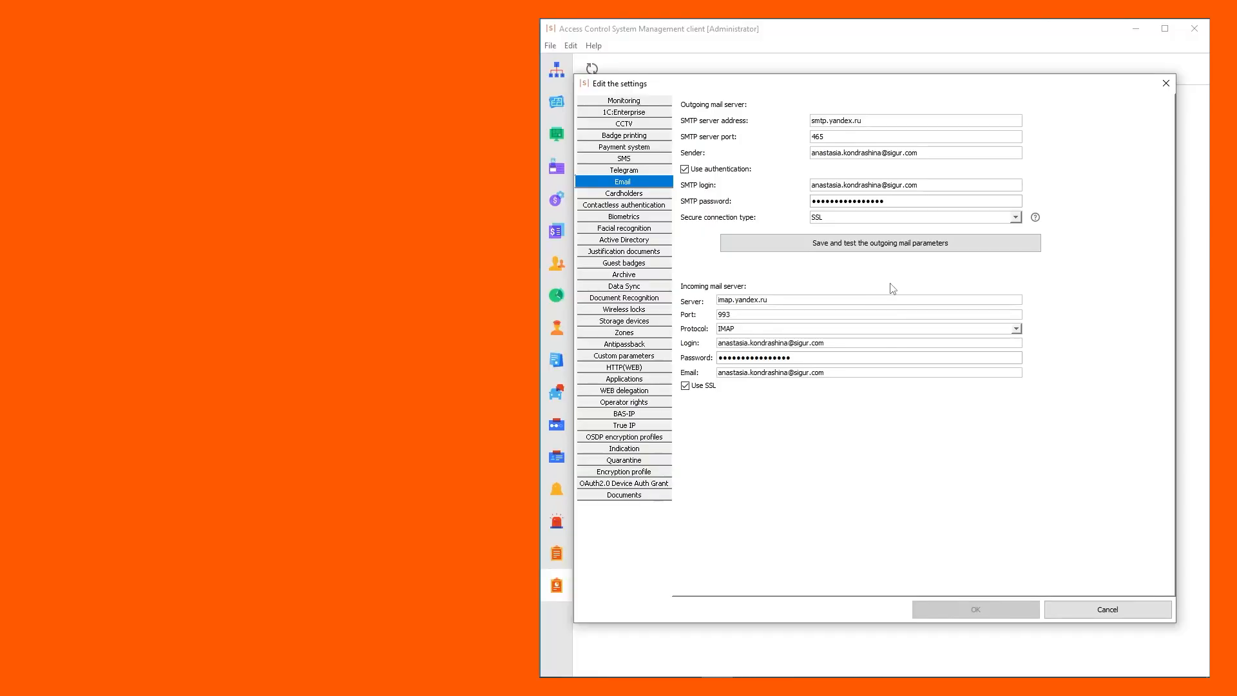
pyautogui.click(1105, 608)
# Create an event response rule named "Time and attendance report" that is triggered on schedule
pyautogui.click(561, 490)
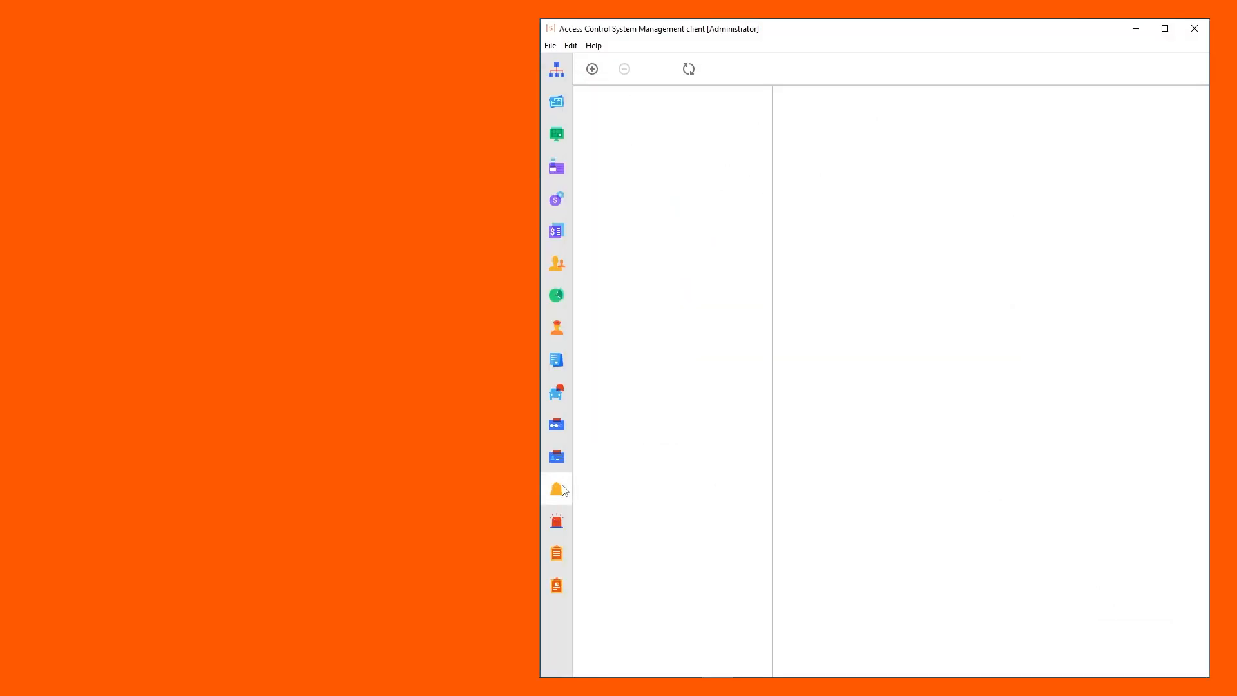
pyautogui.click(591, 69)
pyautogui.write('Time and attendance')
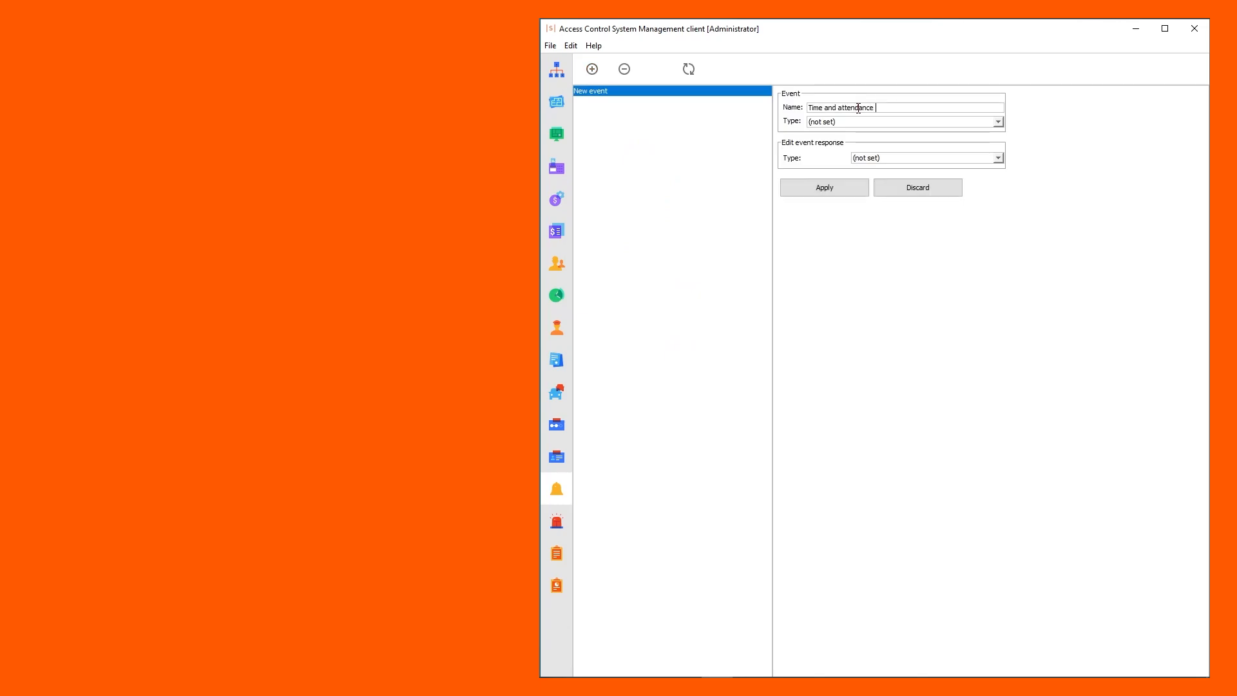
pyautogui.write(' report')
pyautogui.click(998, 121)
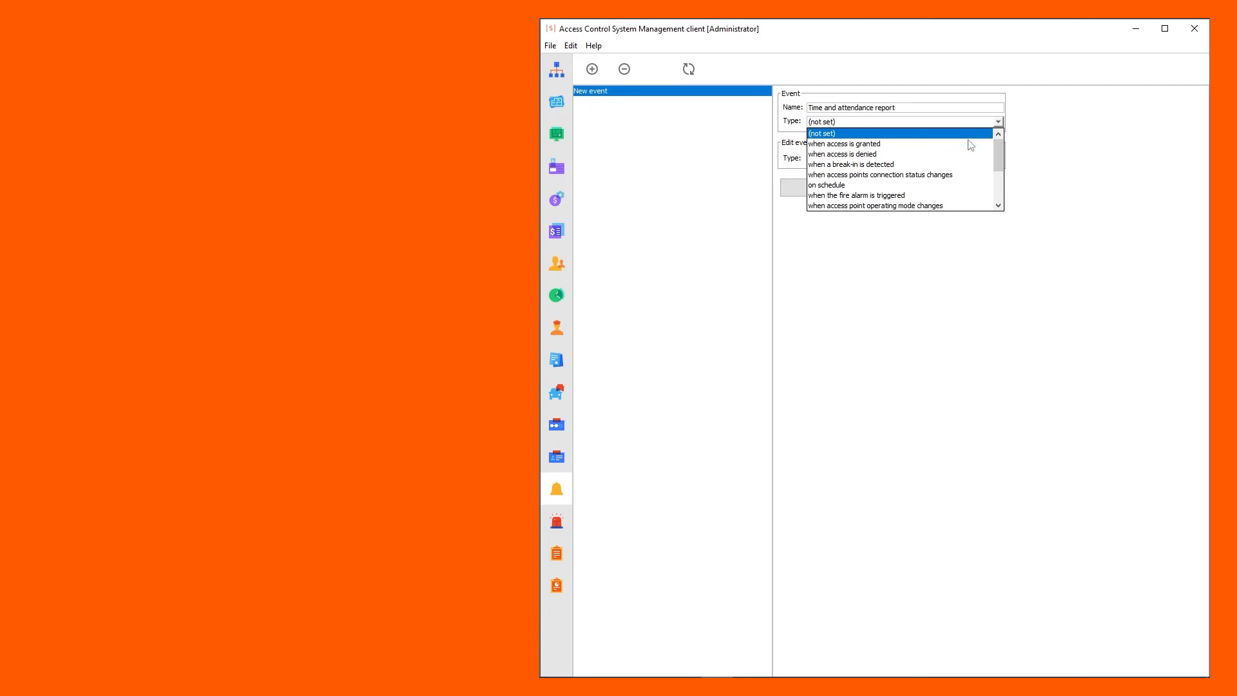
pyautogui.click(865, 186)
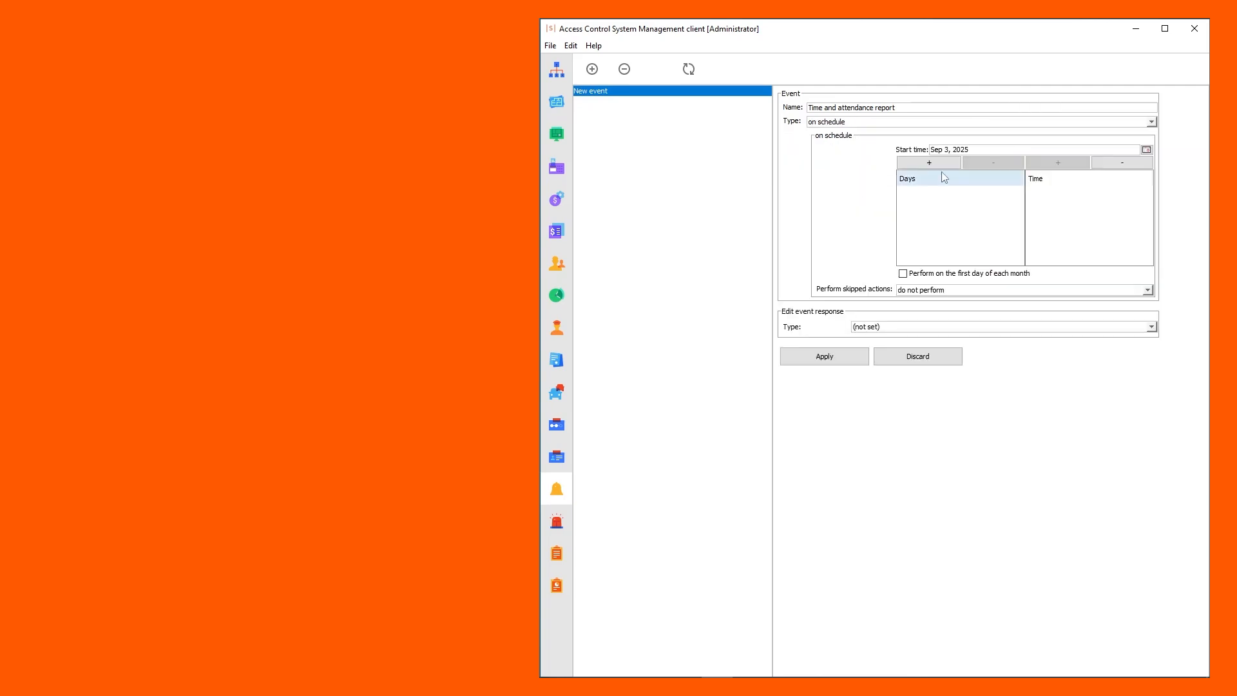
# Set the schedule's start date to Sep 7, 2025 and enable performing it on the first day of each month
pyautogui.click(1147, 149)
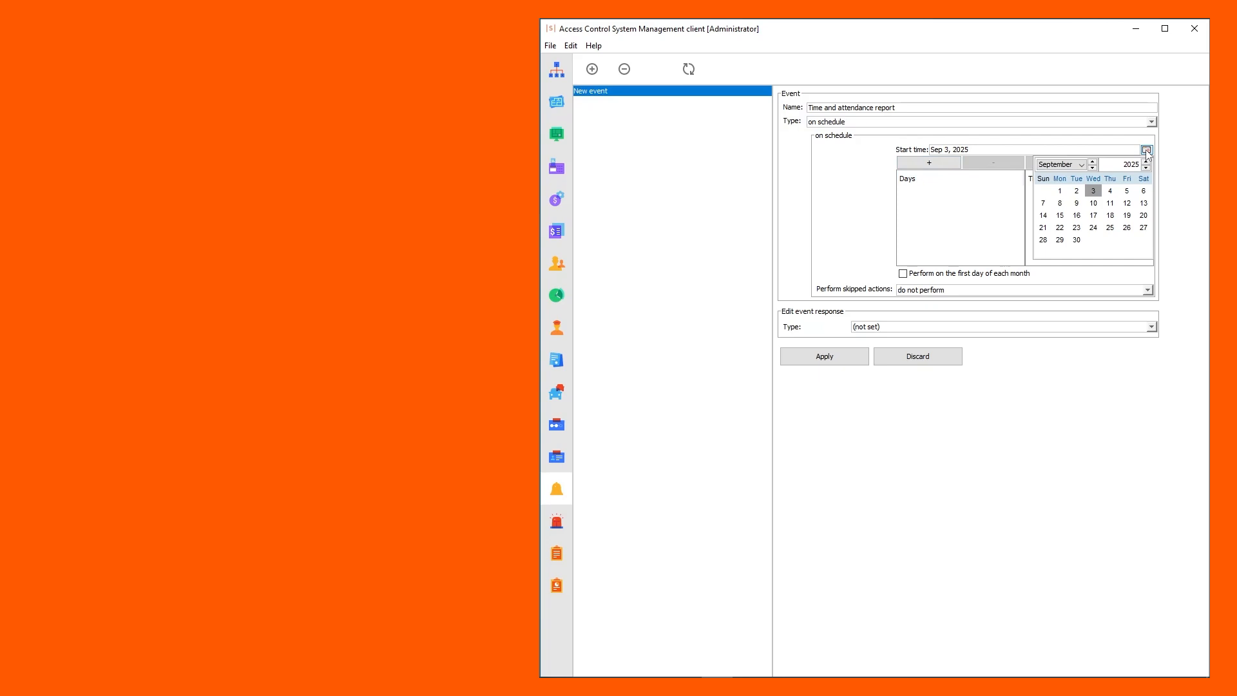
pyautogui.click(1044, 203)
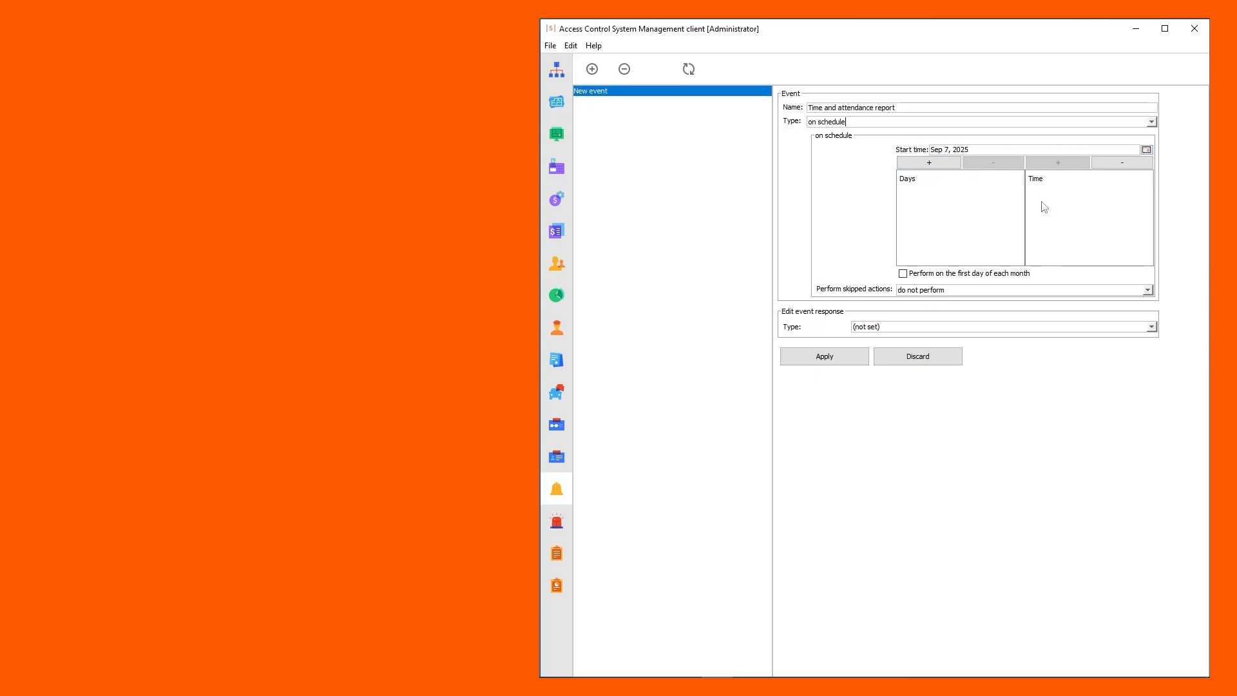
pyautogui.click(903, 274)
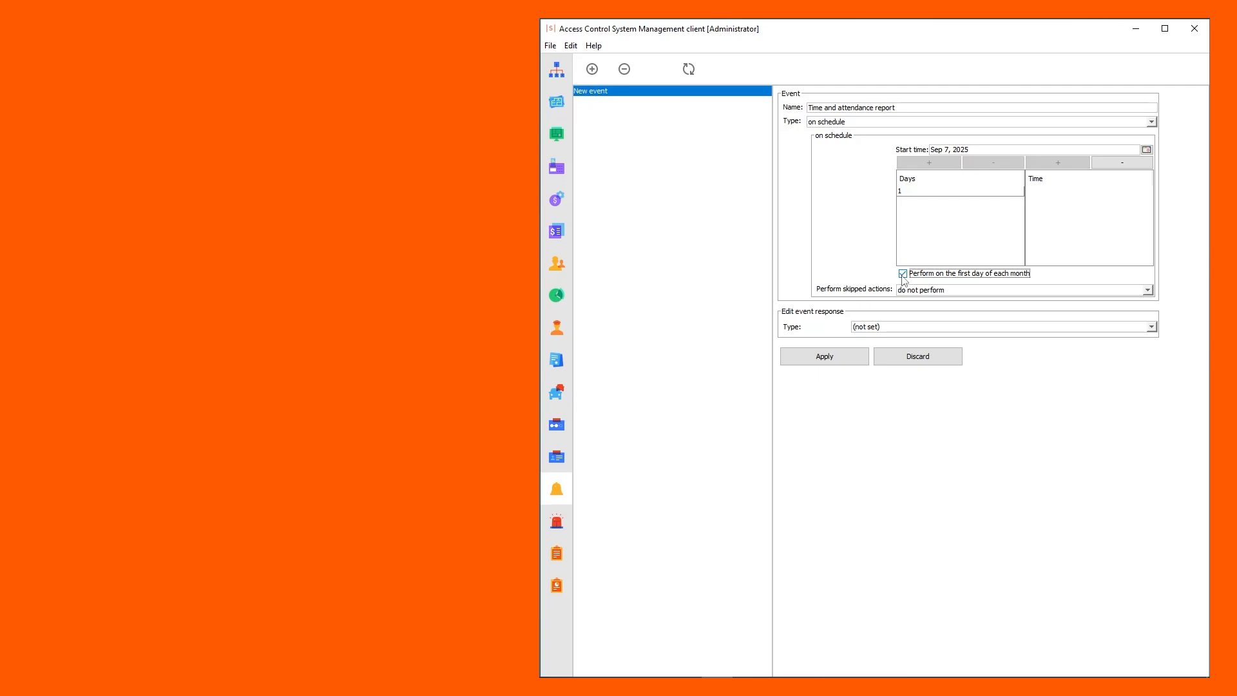
pyautogui.click(915, 193)
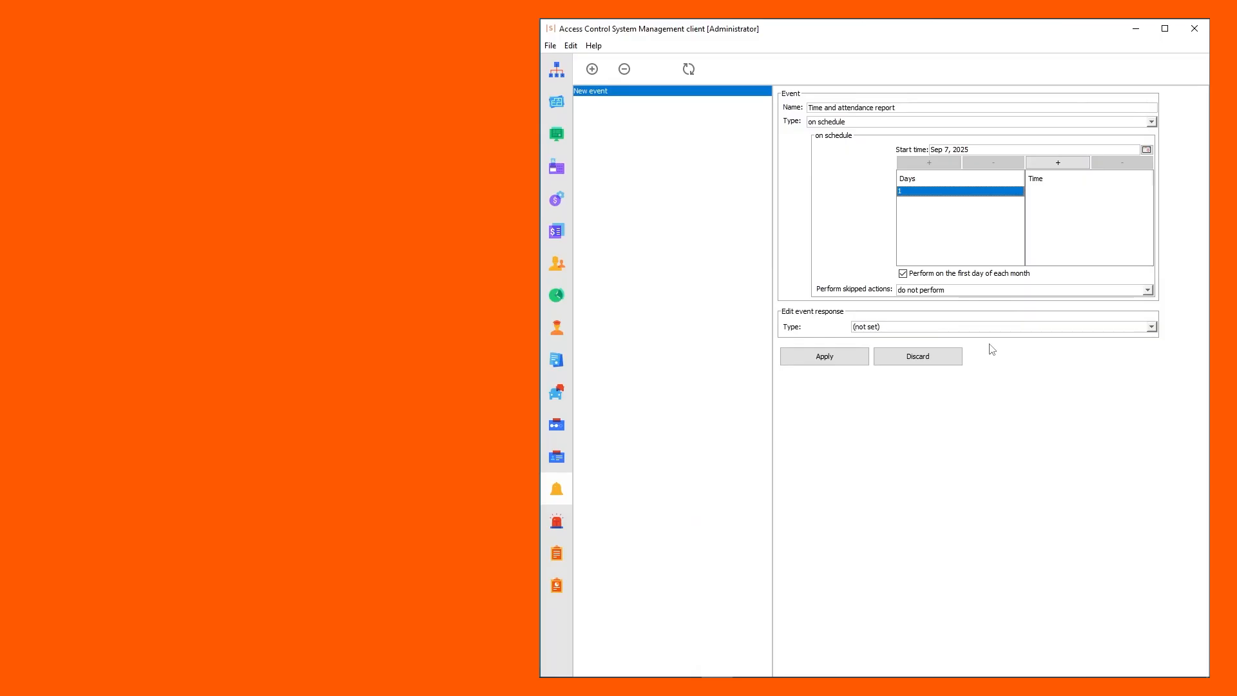
# Start the schedule on Sep 8, 2025 with a seven-day cycle and add an execution time for day 1
pyautogui.click(1146, 150)
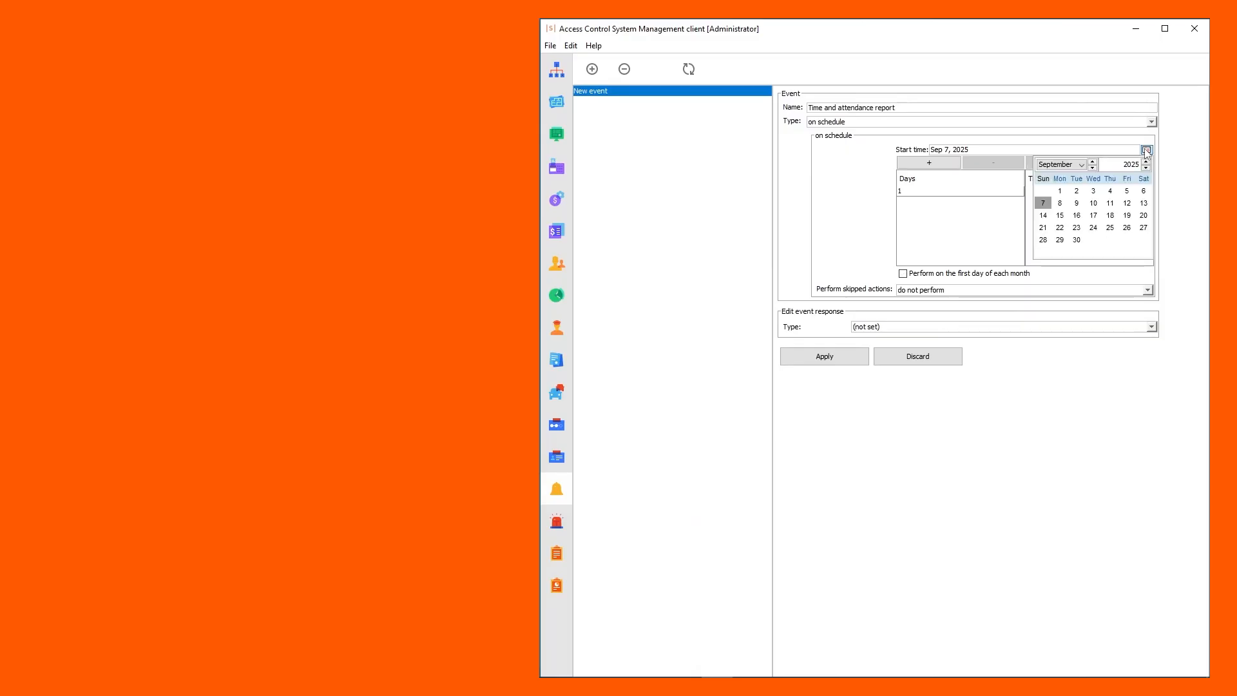
pyautogui.click(1058, 205)
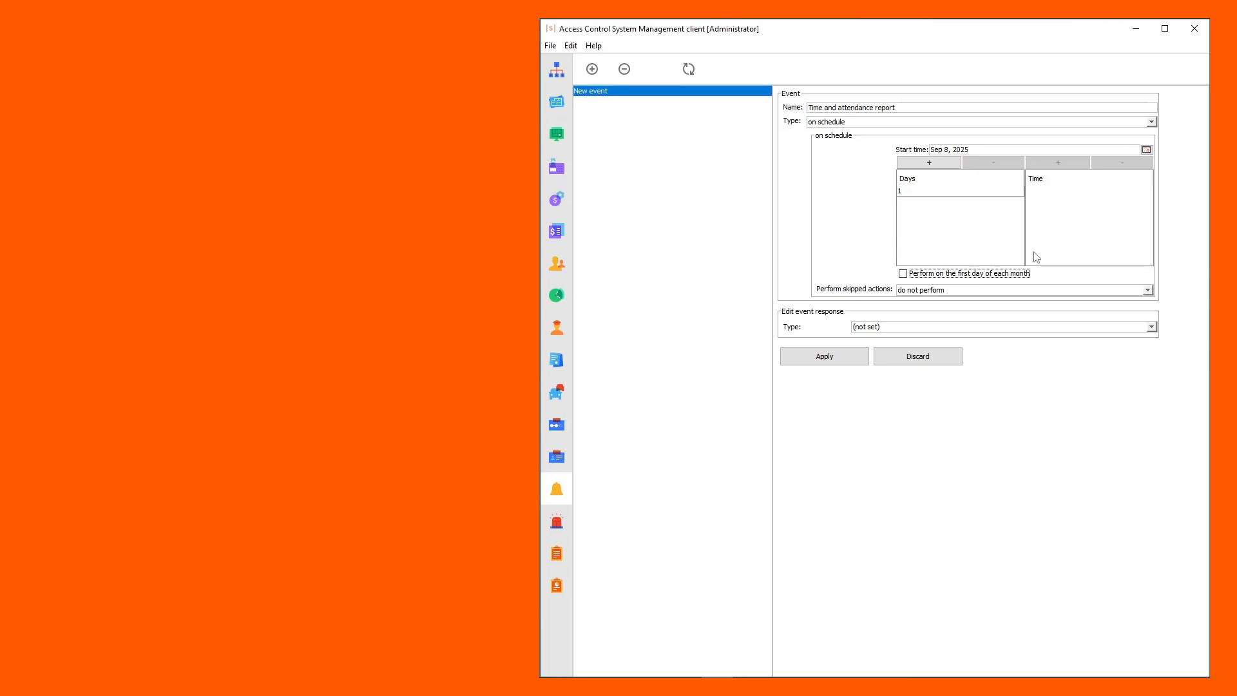
pyautogui.click(942, 166)
pyautogui.click(942, 166)
pyautogui.click(942, 166)
pyautogui.click(942, 167)
pyautogui.click(942, 166)
pyautogui.click(942, 166)
pyautogui.click(934, 191)
pyautogui.click(1053, 166)
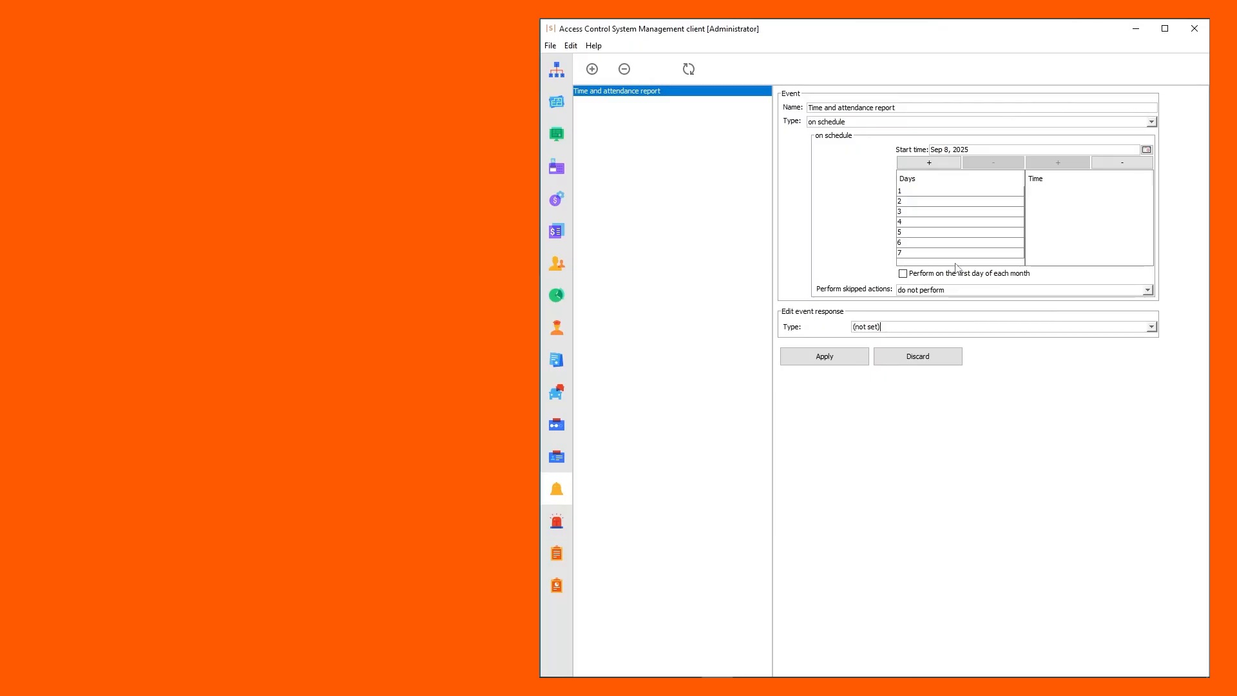
# Keep skipped actions as "do not perform", and set the event response to send email to the recipient's static address
pyautogui.click(1147, 290)
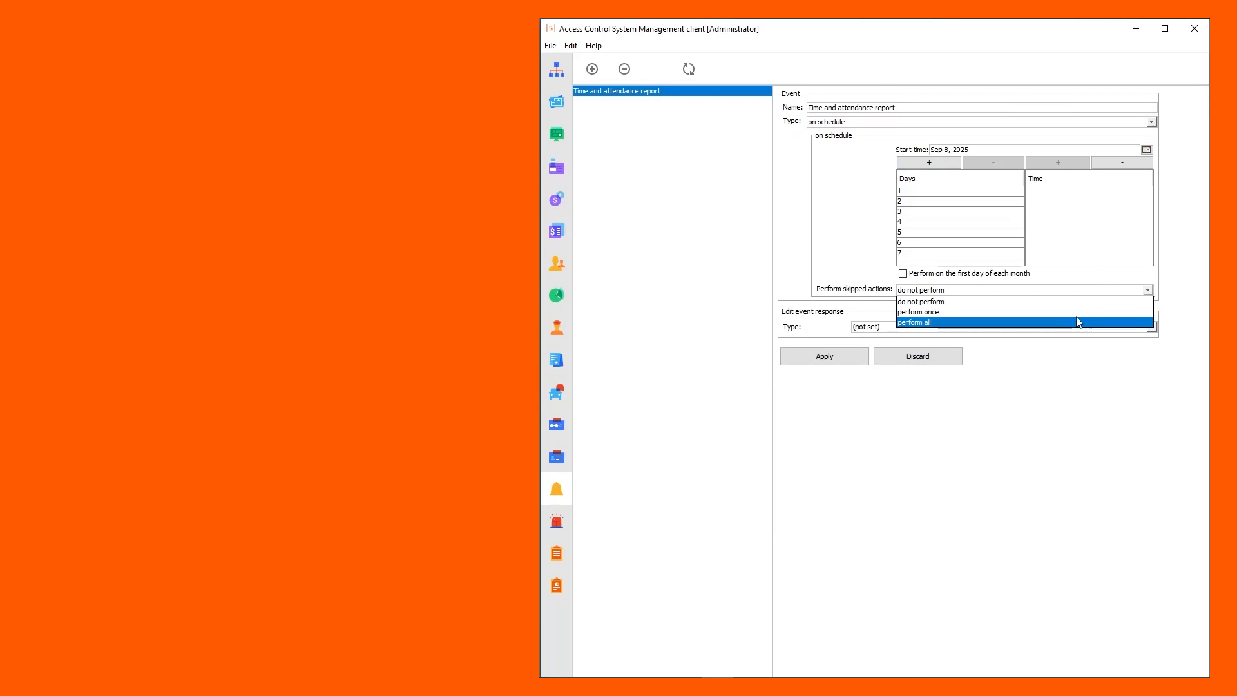
pyautogui.click(1151, 327)
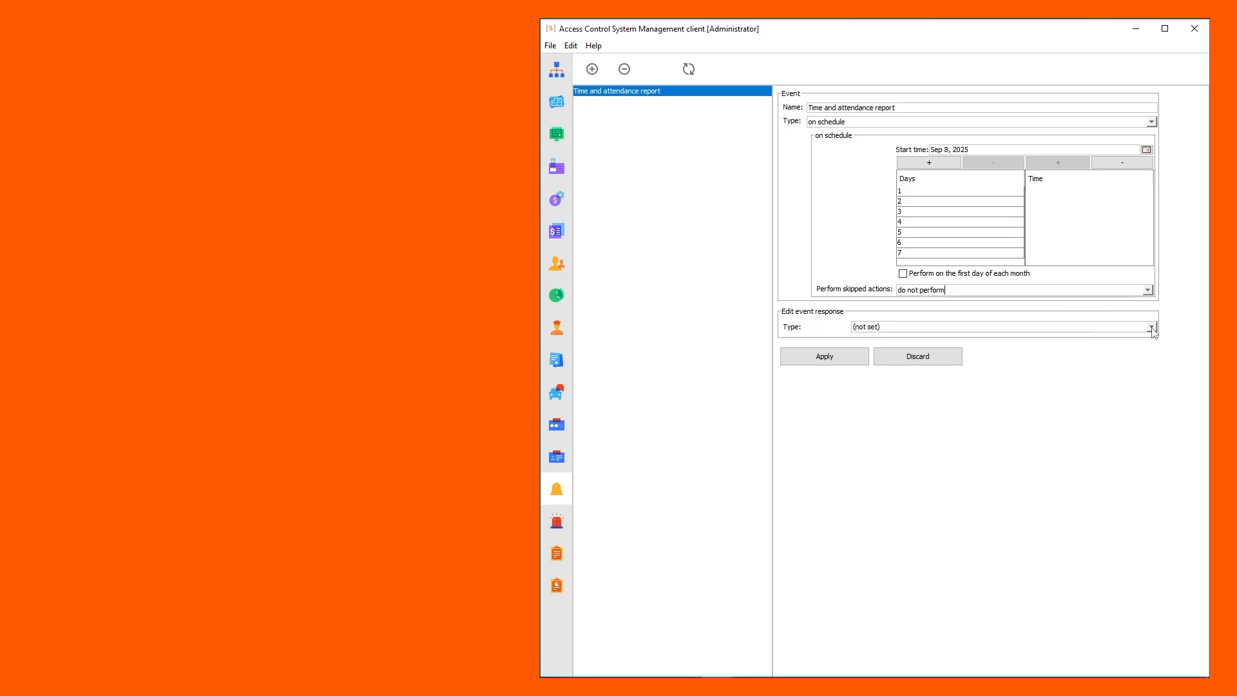
pyautogui.click(1152, 327)
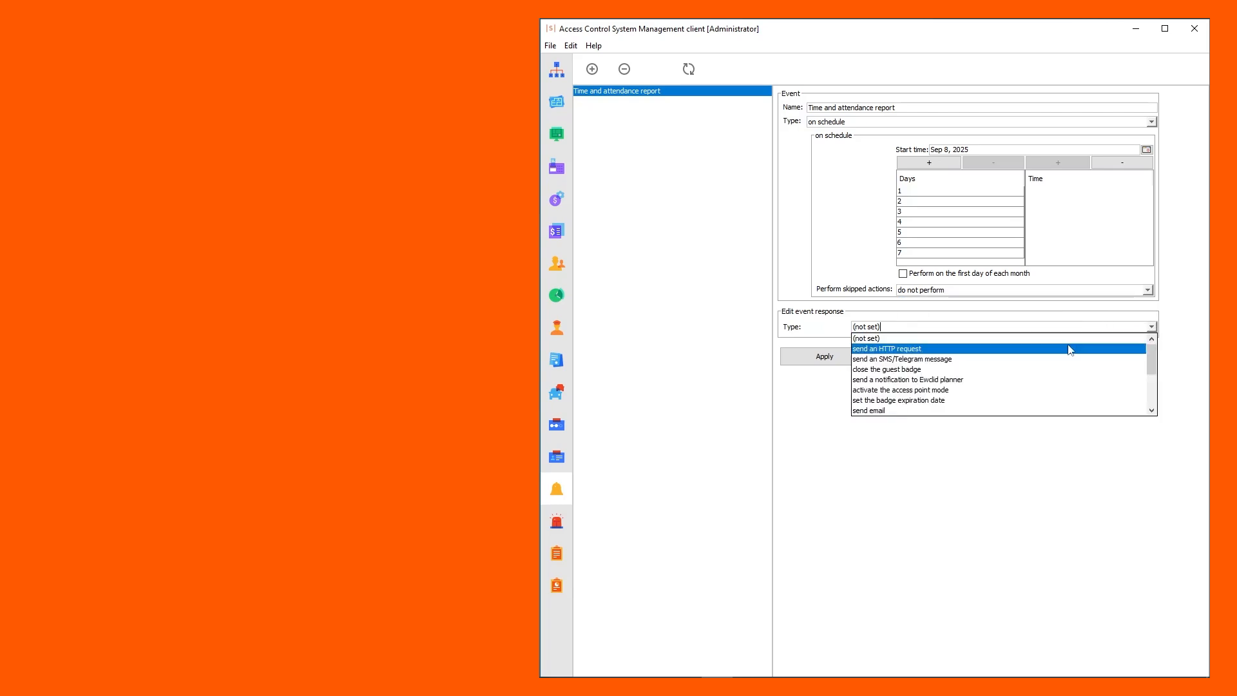
pyautogui.click(1011, 410)
pyautogui.click(954, 347)
pyautogui.hotkey('ctrl', 'v')
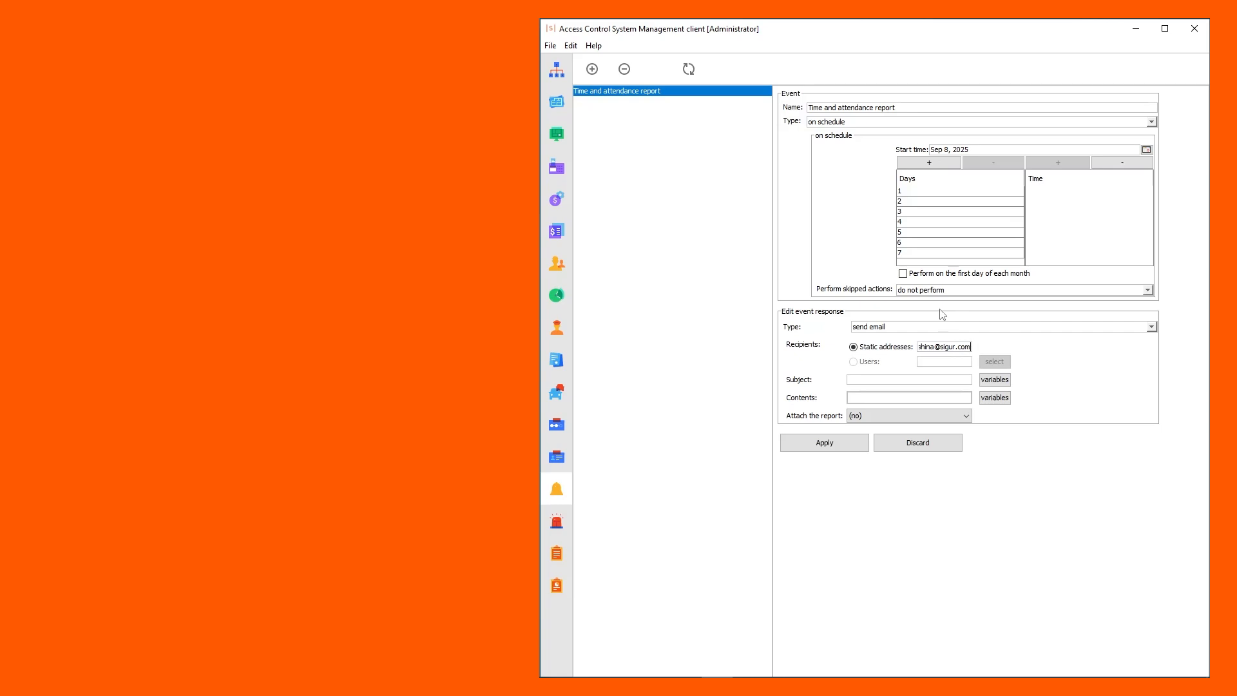
# Enter the email subject "Report on working hours of warehouse" and the contents "Report for the last week"
pyautogui.click(894, 378)
pyautogui.write('Re')
pyautogui.write('ouse')
pyautogui.click(881, 396)
pyautogui.write('Re')
pyautogui.write('t ')
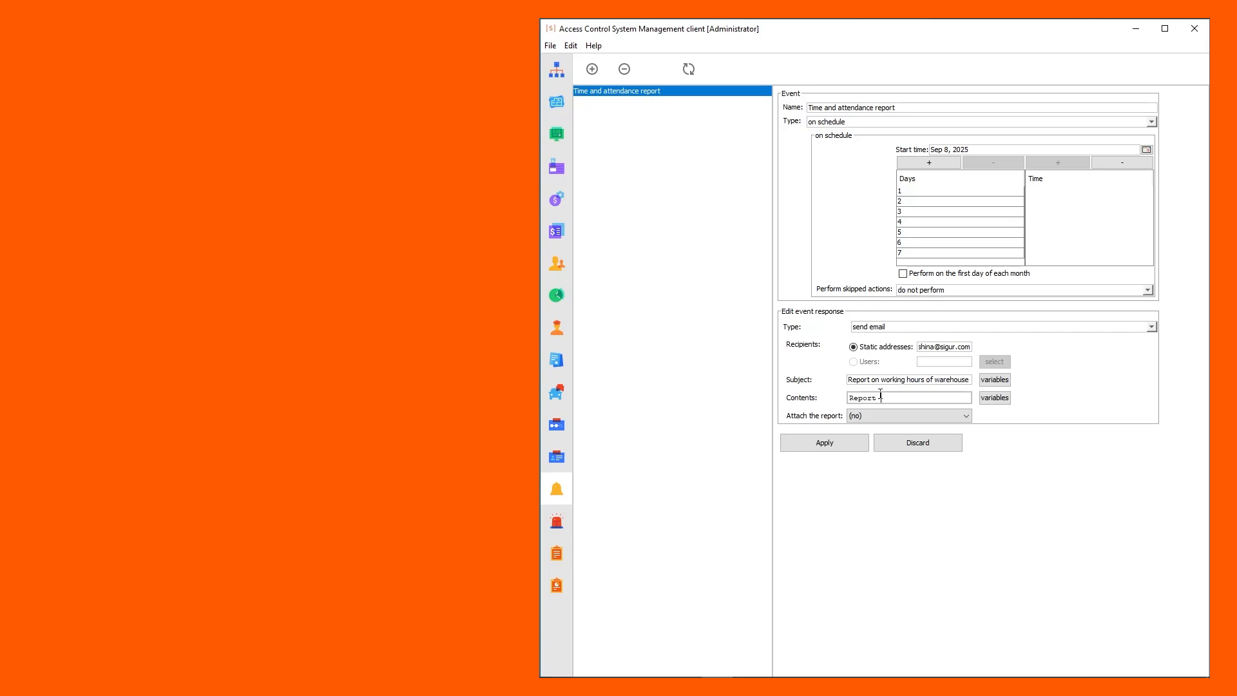
pyautogui.write('for the last week')
# Attach the Unified time and attendance report to the email and select the Warehouse department's cardholders for it
pyautogui.click(964, 417)
pyautogui.click(942, 447)
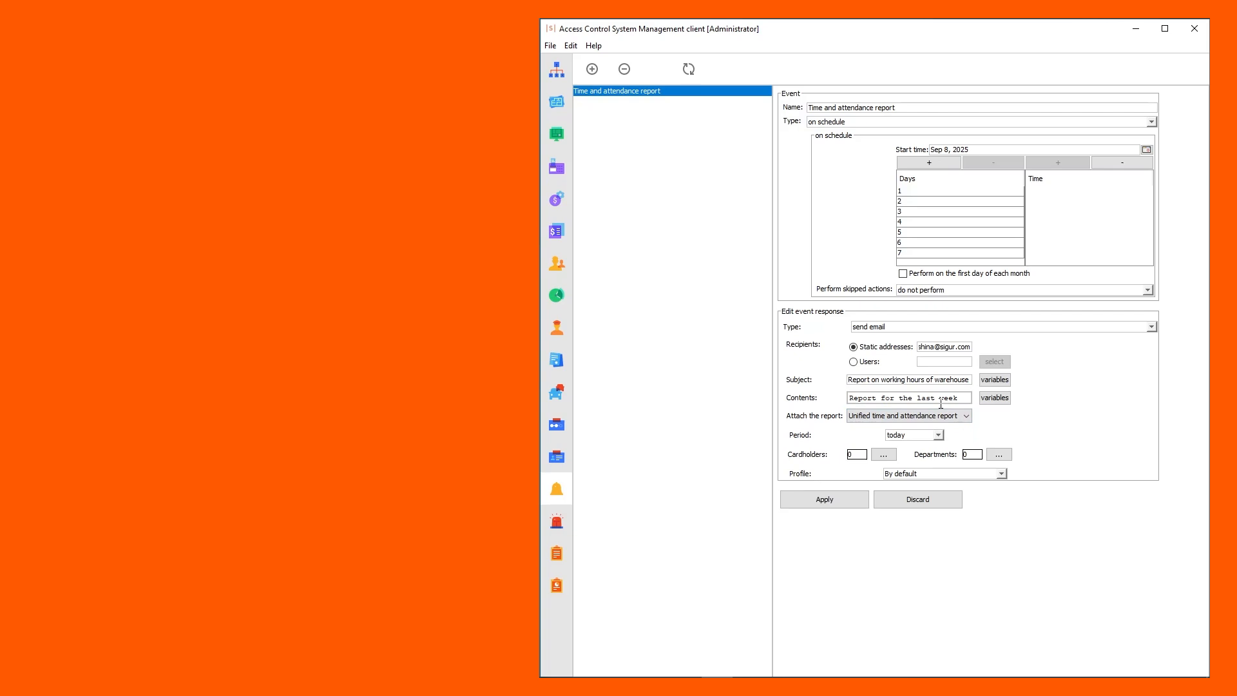
pyautogui.click(884, 454)
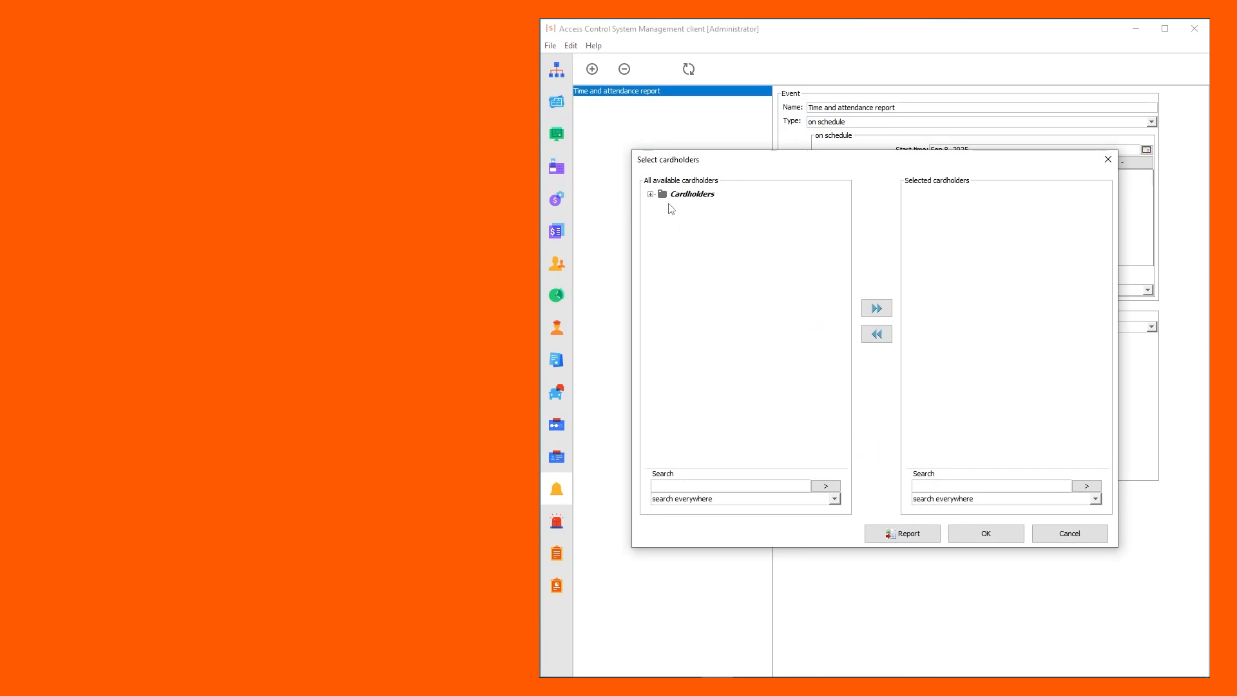
pyautogui.click(651, 194)
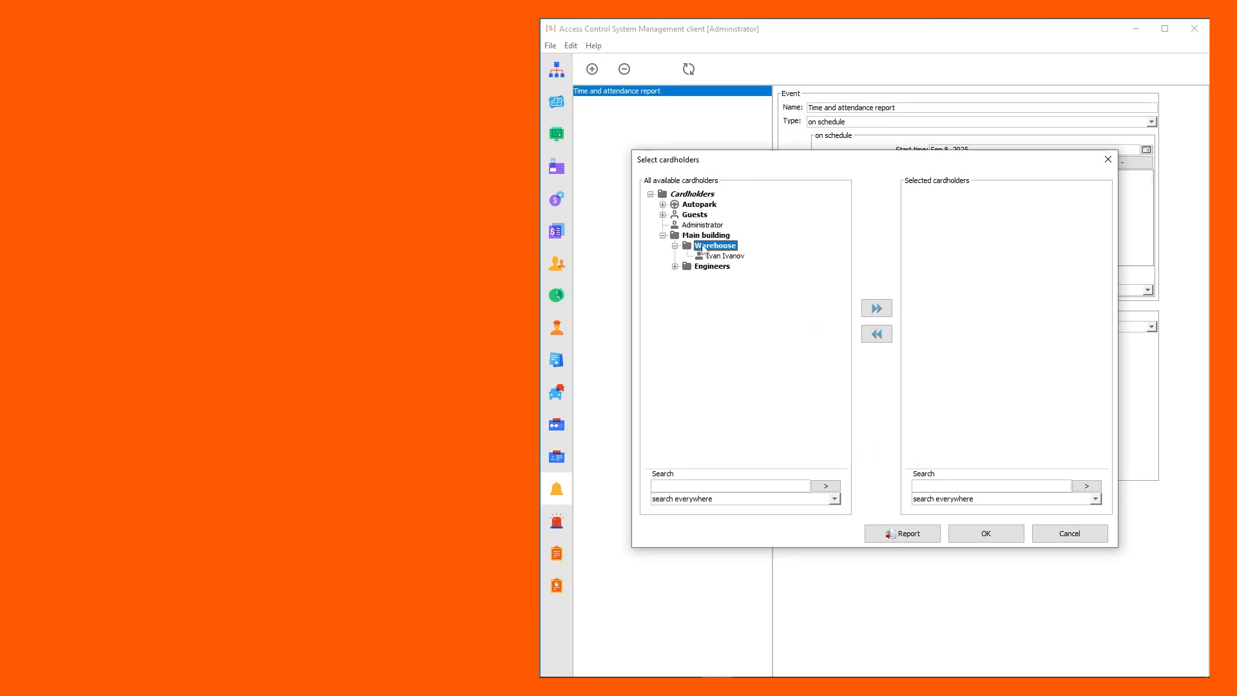
pyautogui.click(870, 309)
pyautogui.click(973, 532)
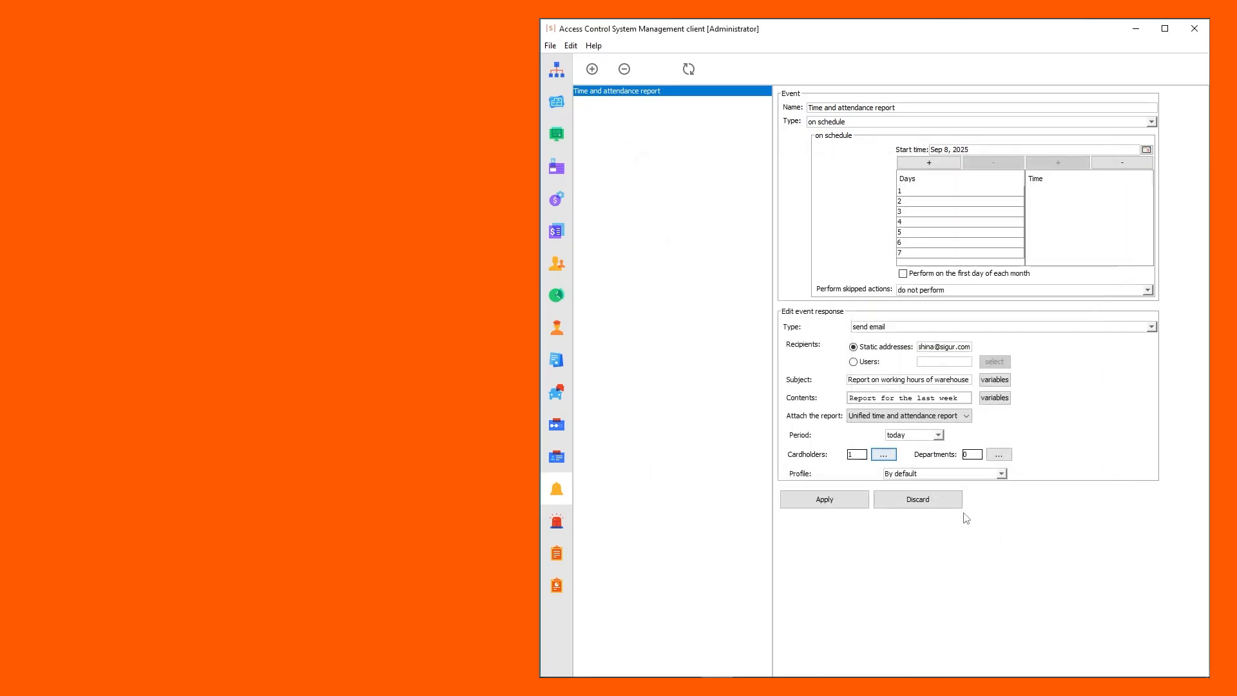
# Set the attached report's profile to 5/2 and its period to last week, and apply the event rule
pyautogui.click(1002, 474)
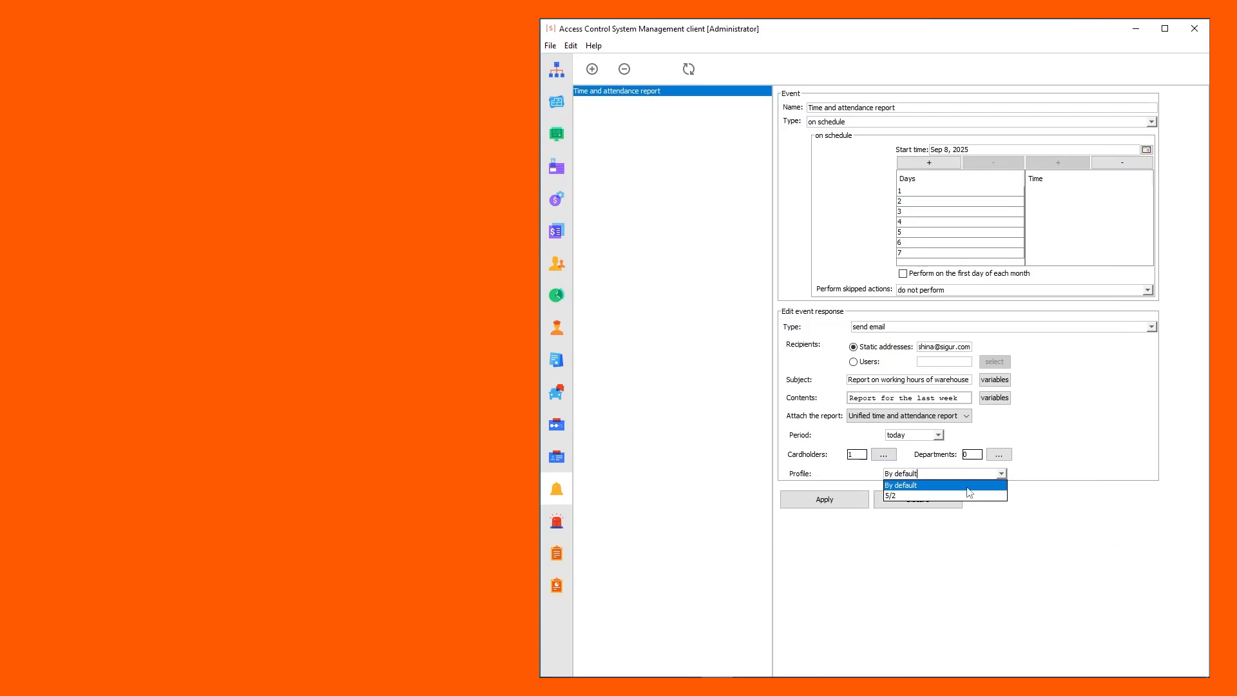
pyautogui.click(947, 496)
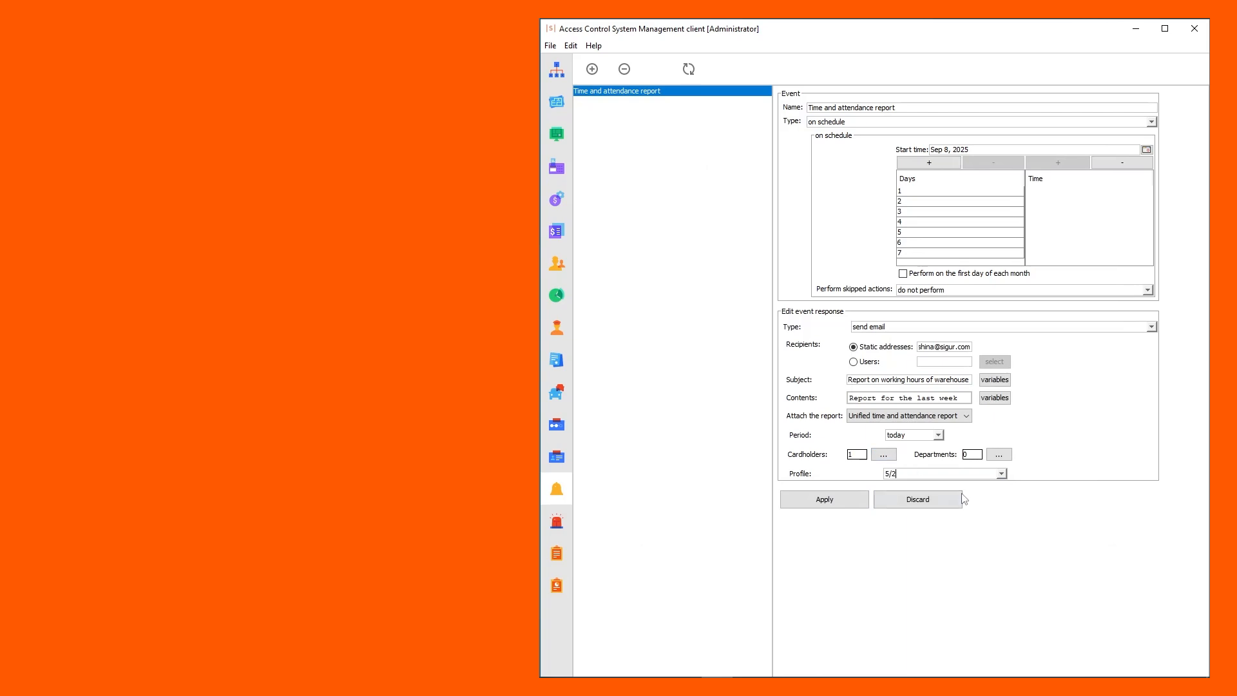
pyautogui.click(938, 436)
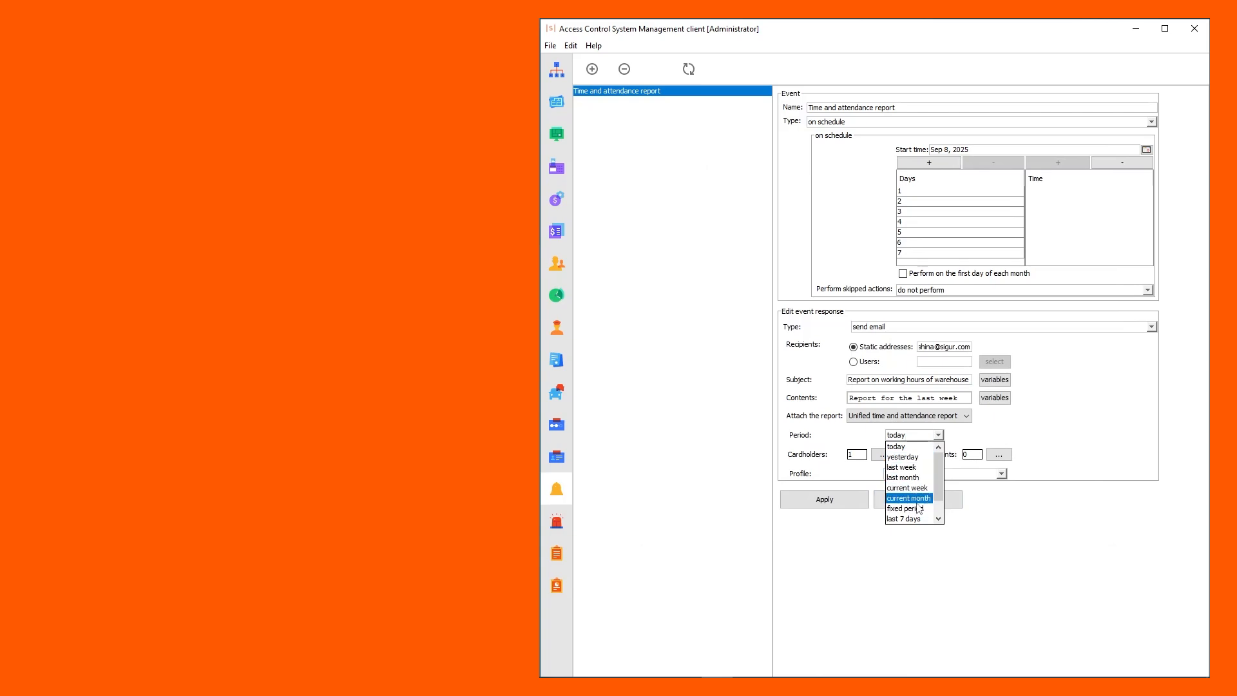
pyautogui.moveTo(937, 489); pyautogui.dragTo(937, 493)
pyautogui.click(920, 468)
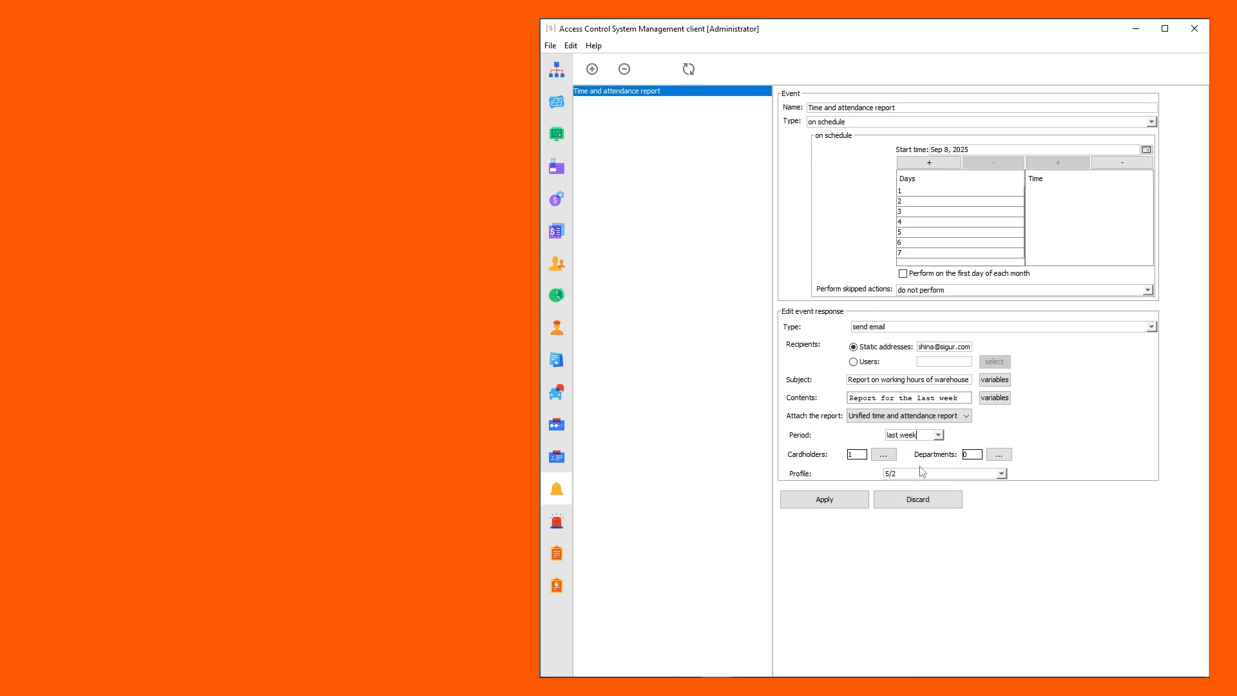
pyautogui.click(848, 500)
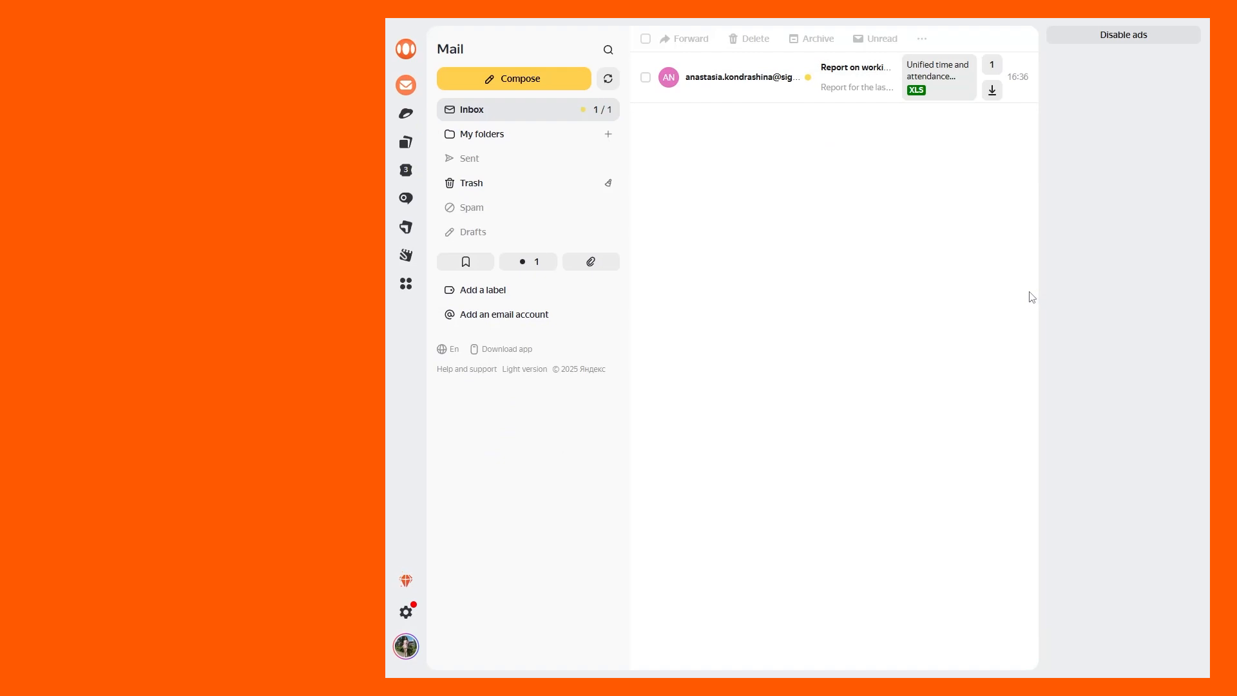
# In the Yandex Mail inbox, open the received warehouse working hours email and view its attached XLS report
pyautogui.click(792, 95)
pyautogui.moveTo(695, 163)
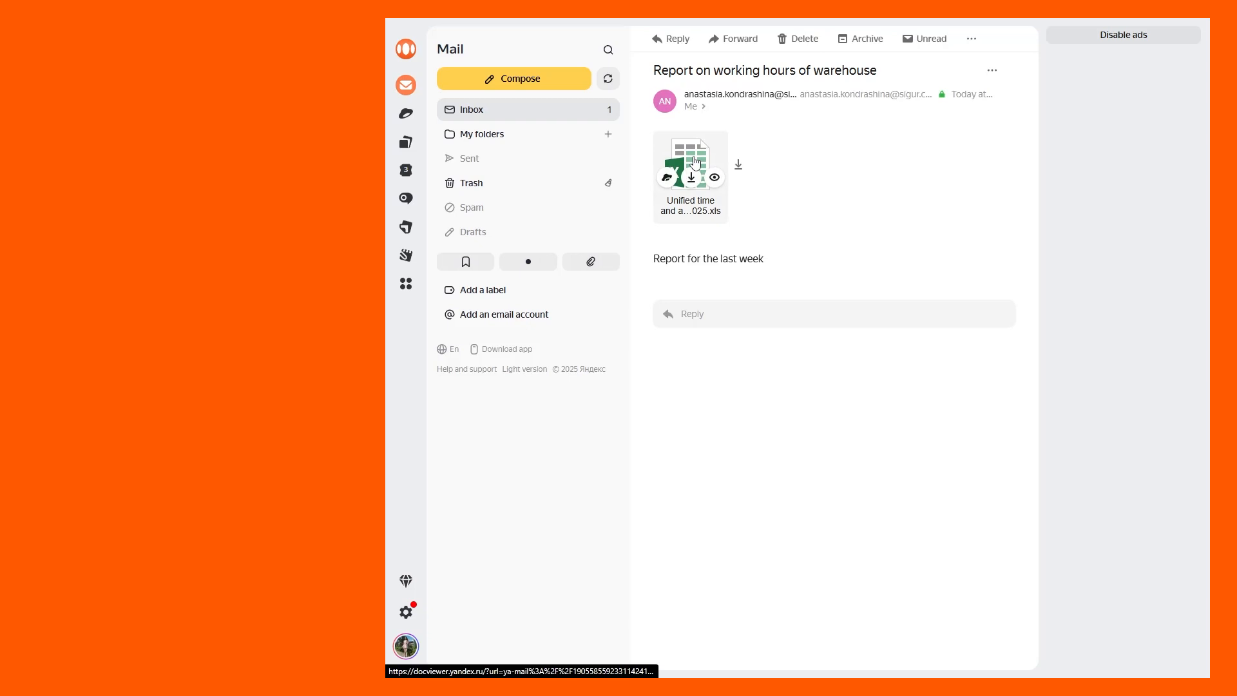
pyautogui.click(695, 163)
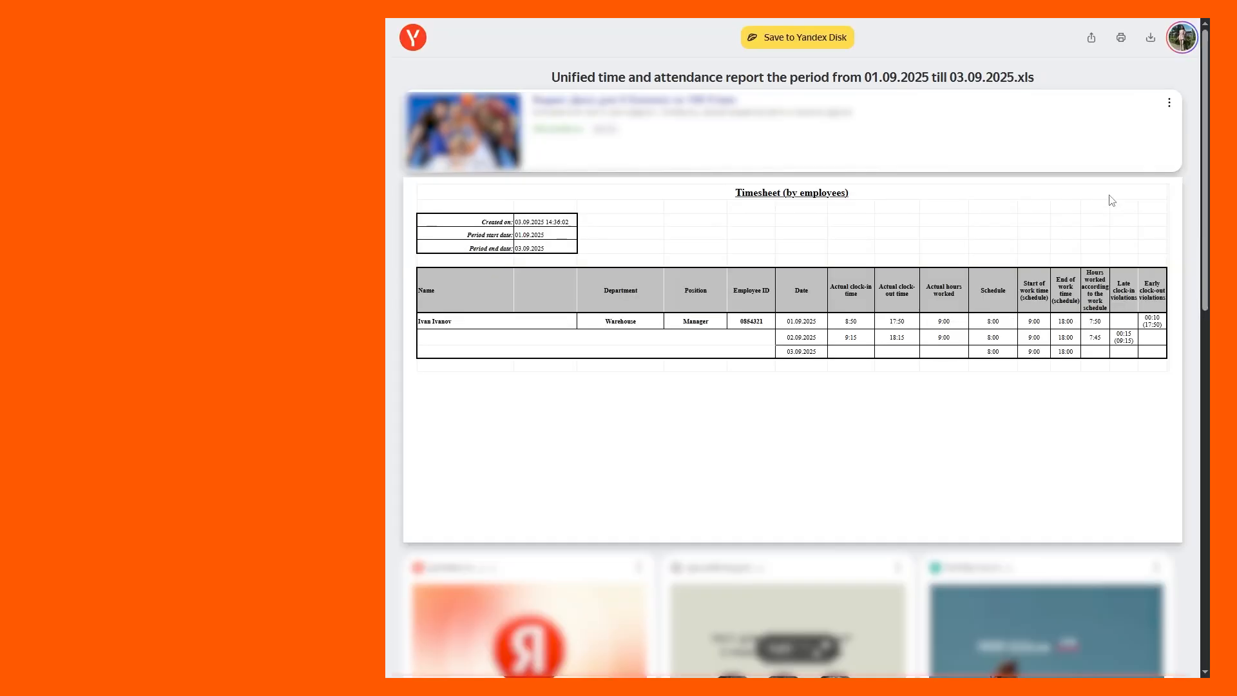